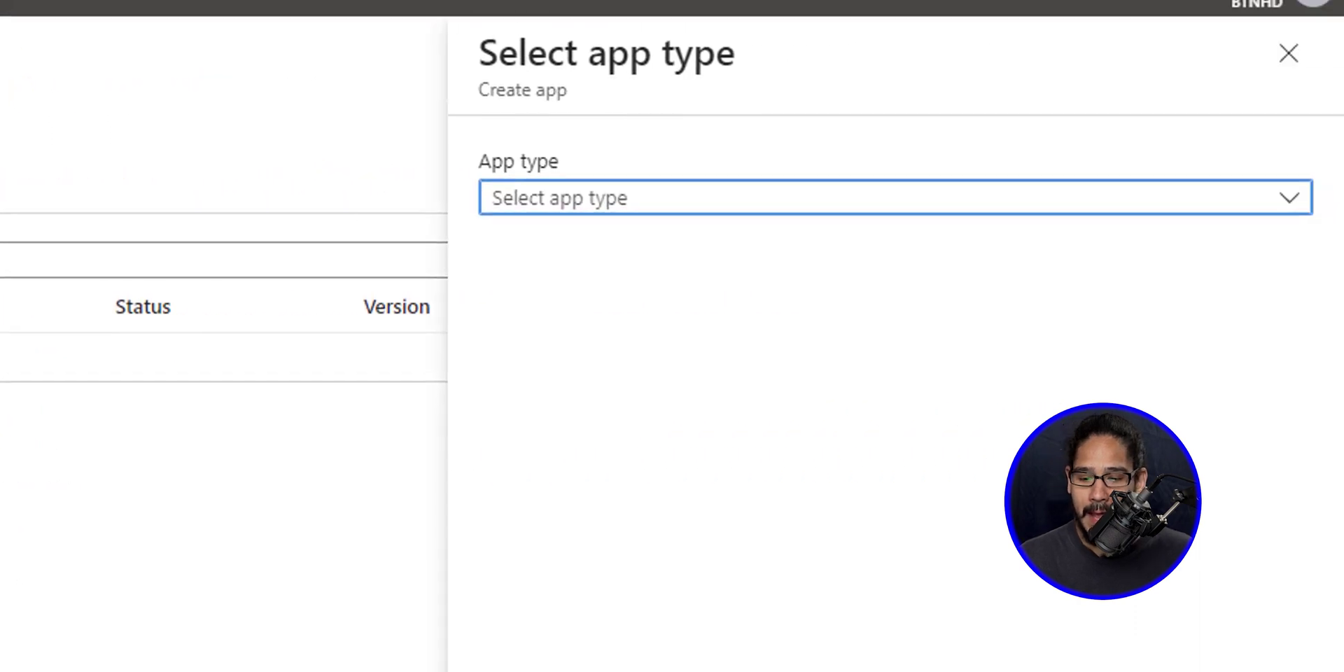
Choose Microsoft Store app (new) as the app type for the new app.
click(1289, 198)
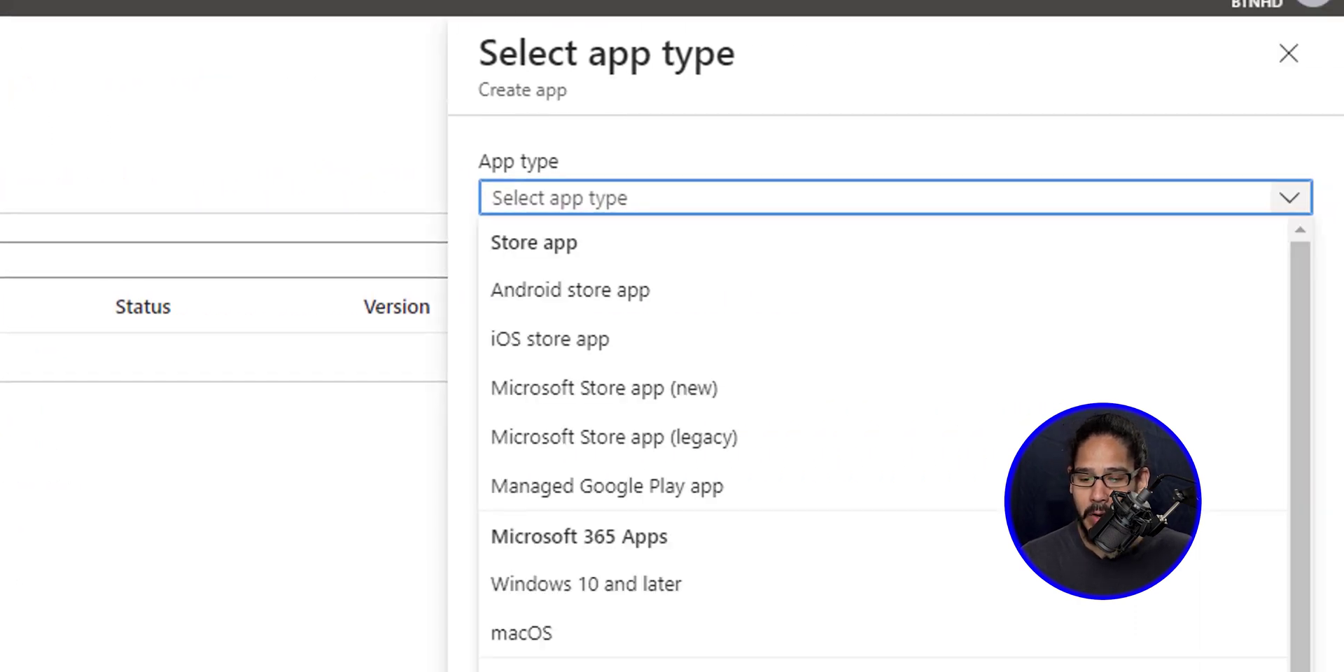
key(Down)
key(Down)
key(Down)
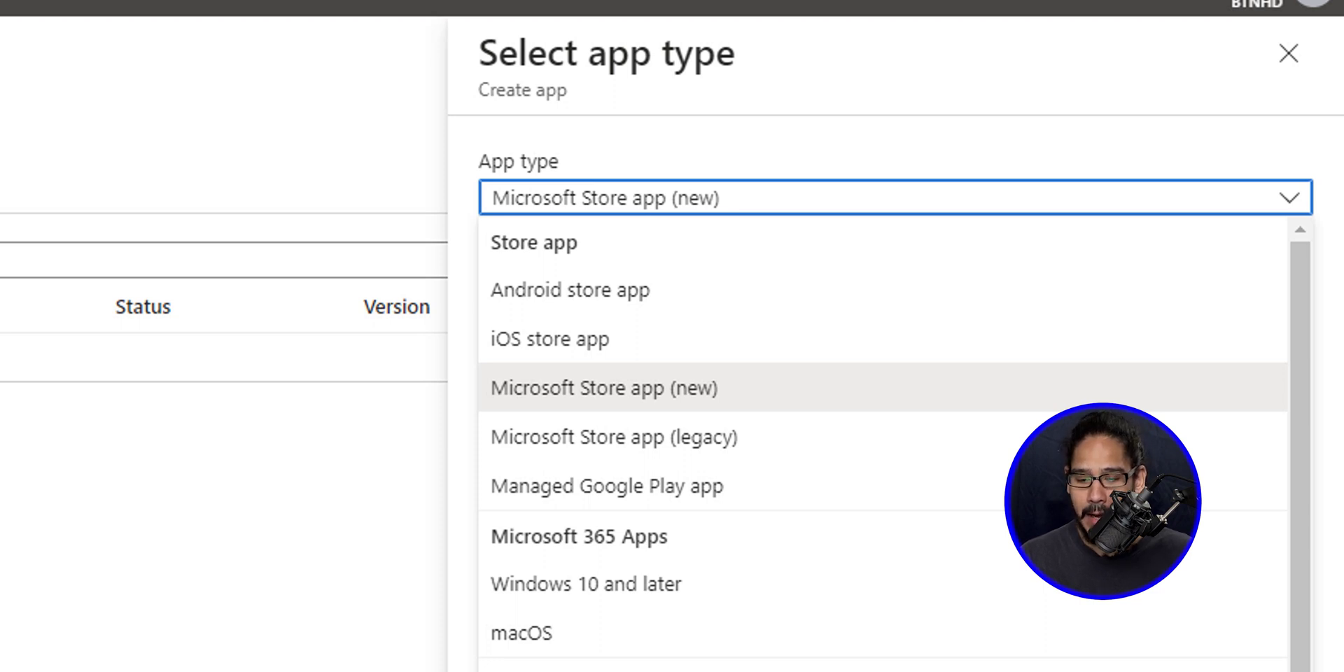
key(Return)
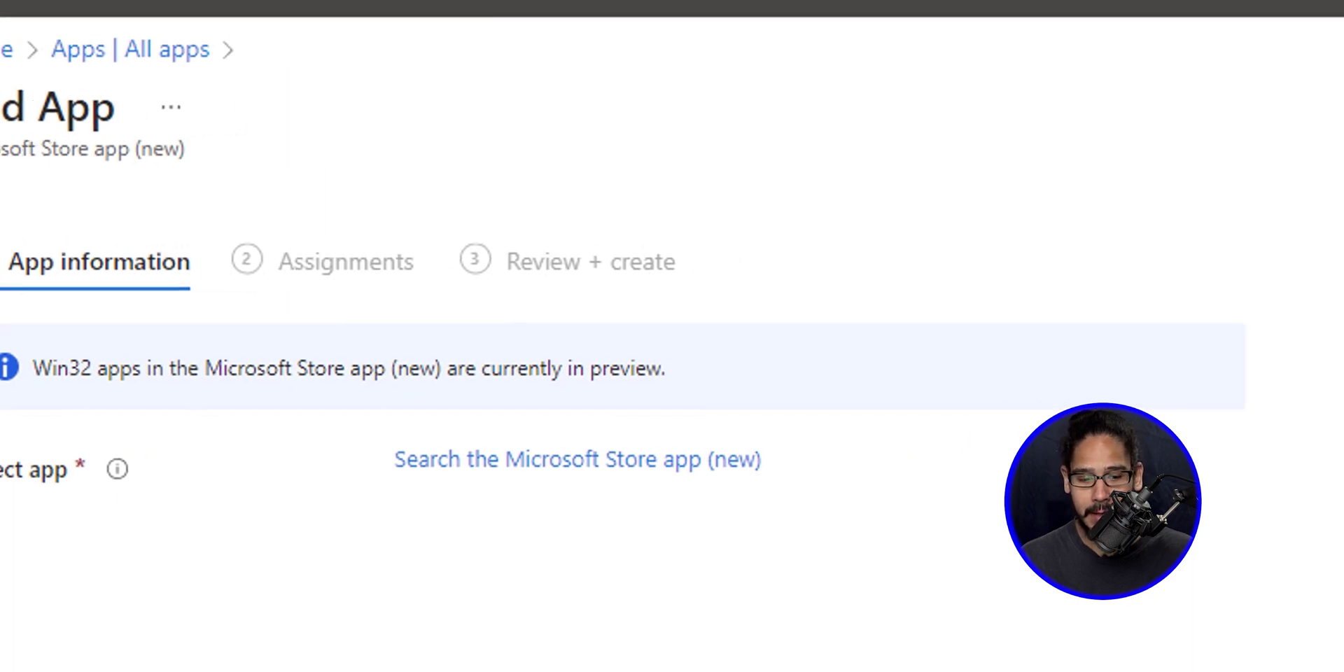
Search the Microsoft Store for 'company portal' to select the Company Portal app.
click(578, 459)
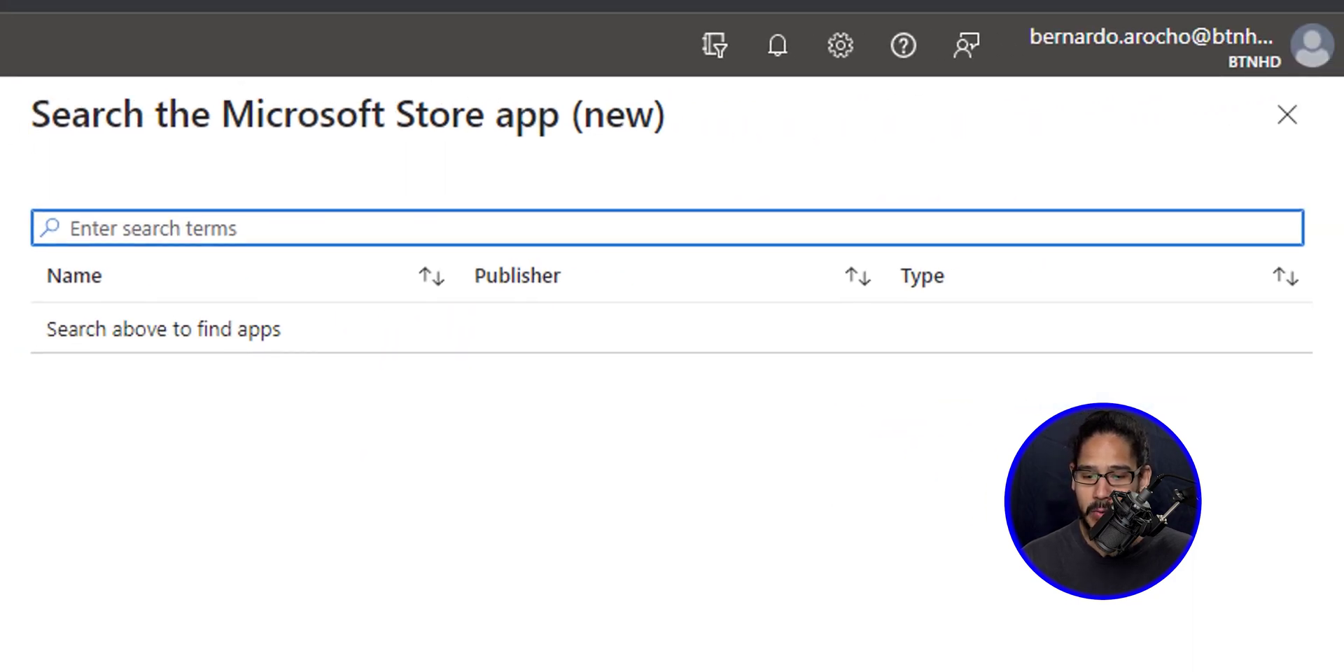
text(company portal)
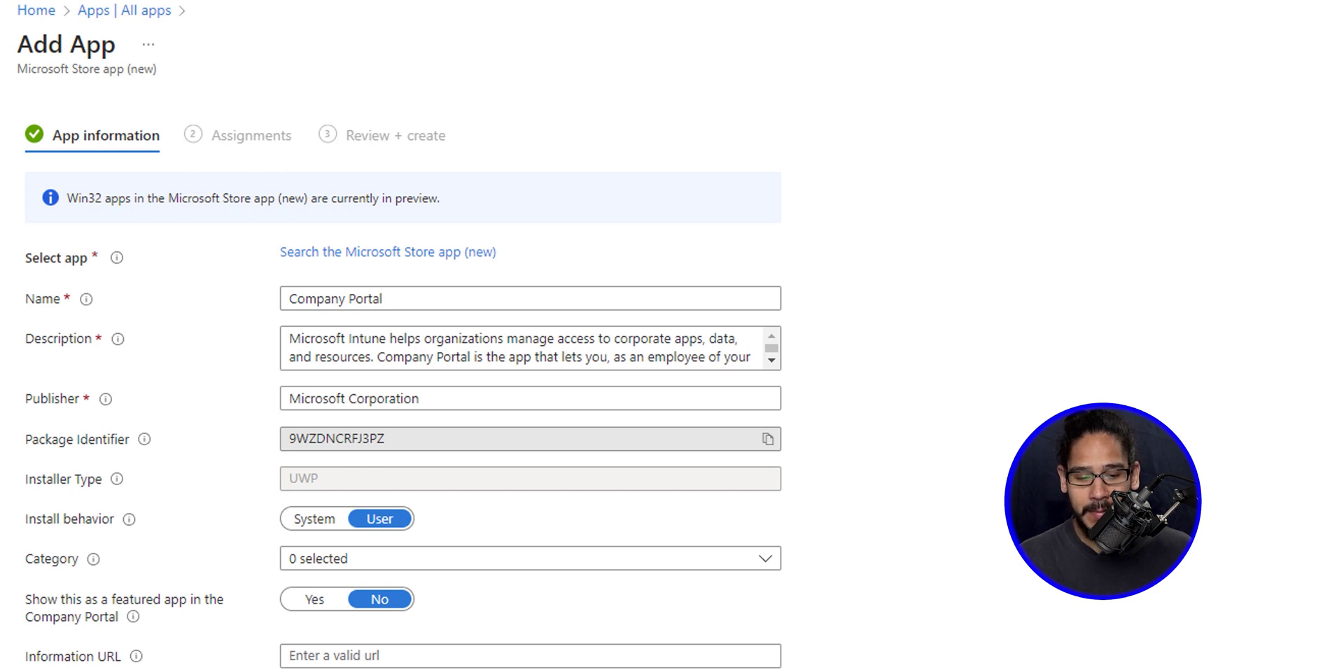
Name the app BTNHD Portal, mark it as featured, and start uploading a logo.
text(BTNHD)
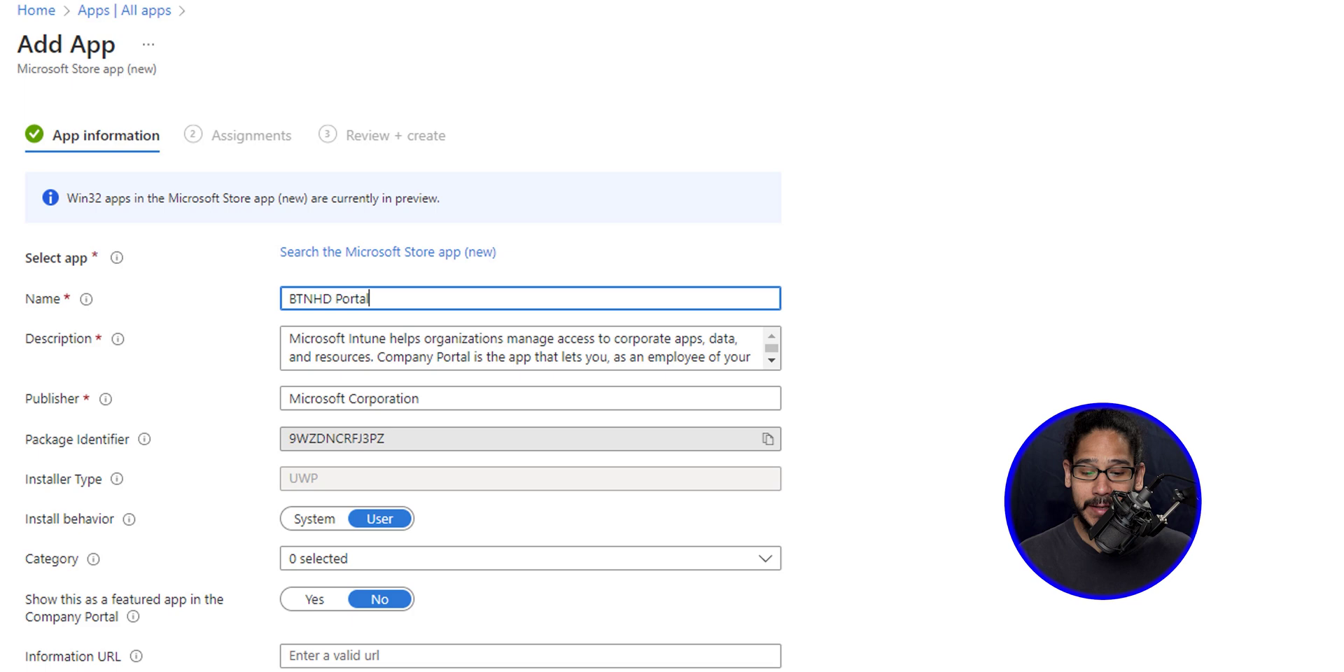
click(314, 599)
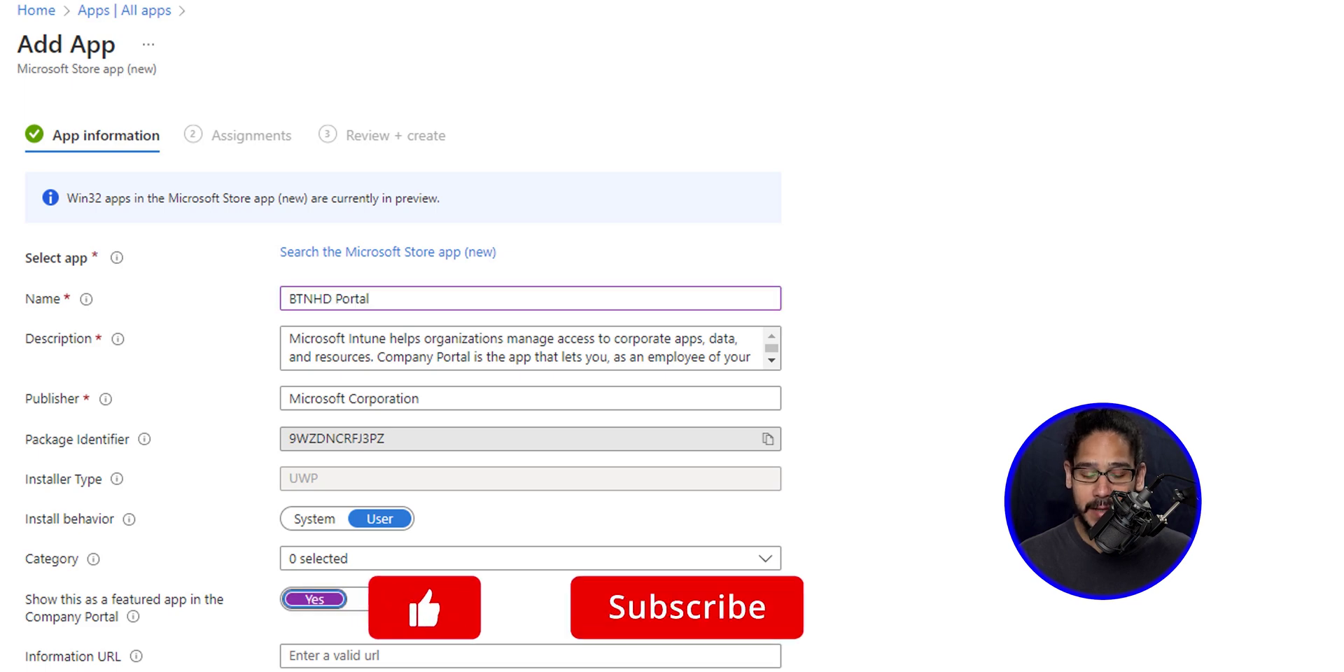
scroll(336, 413, down, 5)
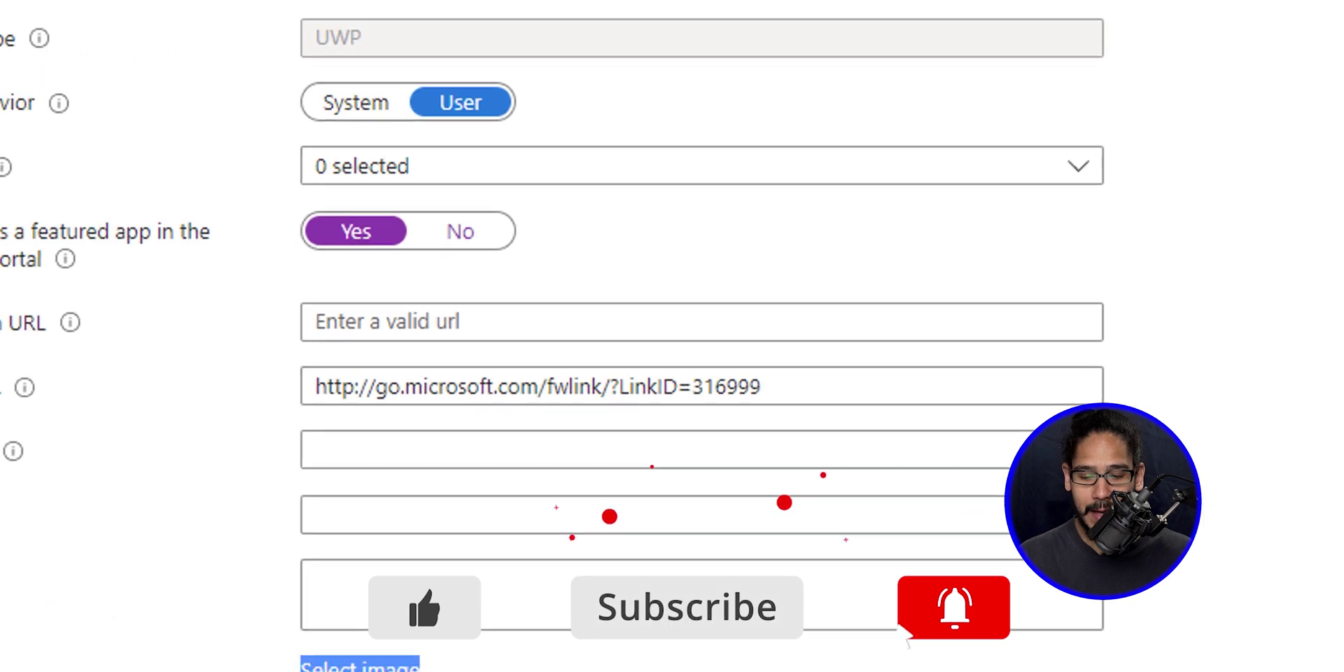
click(360, 665)
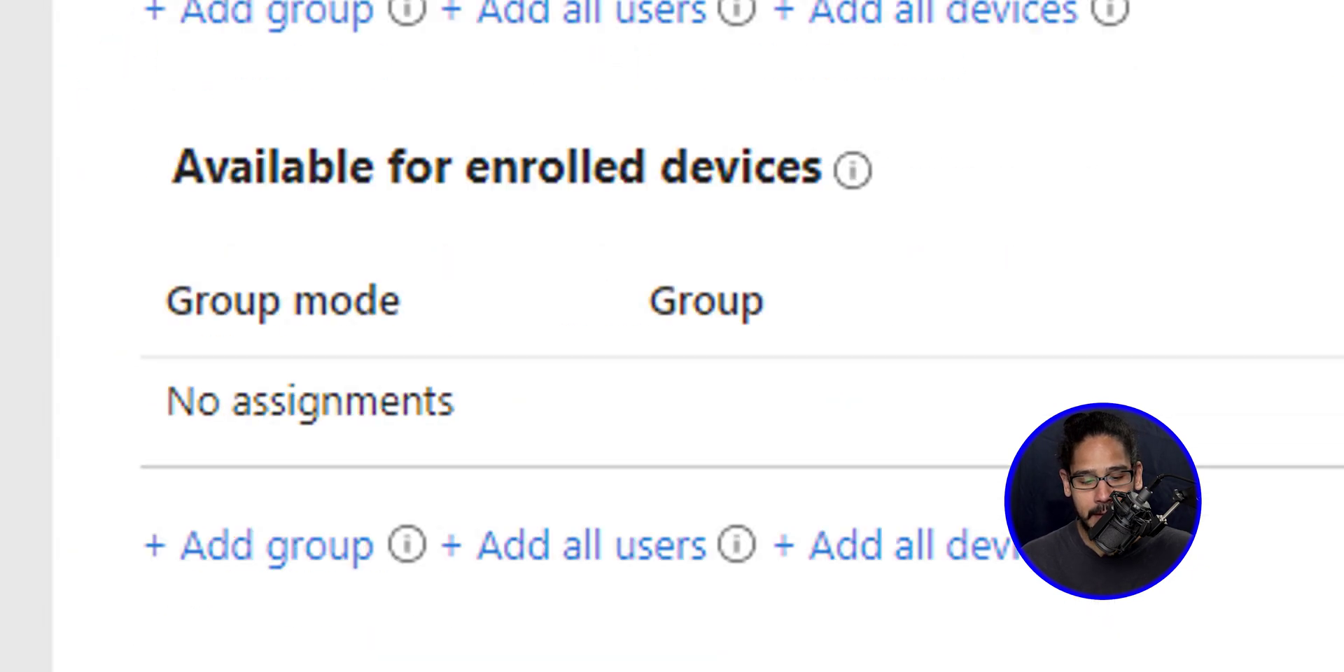
Advance from Assignments to the Review + create summary for BTNHD Portal.
click(597, 594)
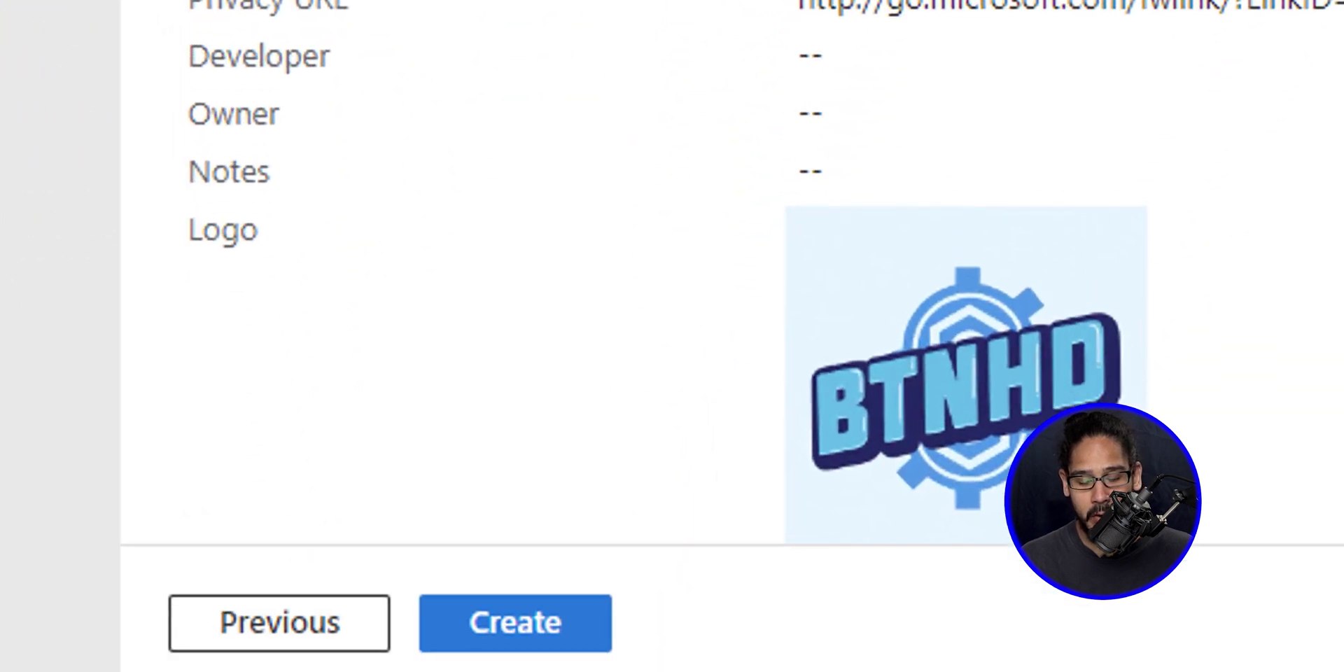
Submit creation of the BTNHD Portal Microsoft Store app.
click(515, 622)
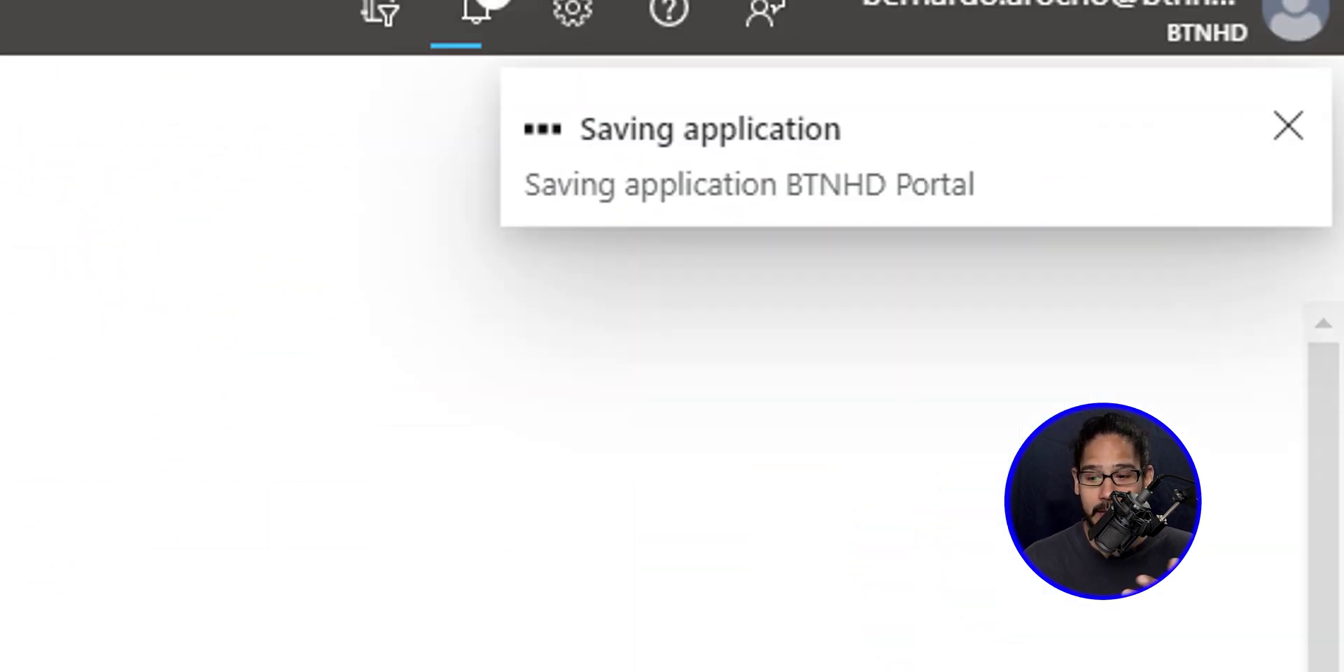